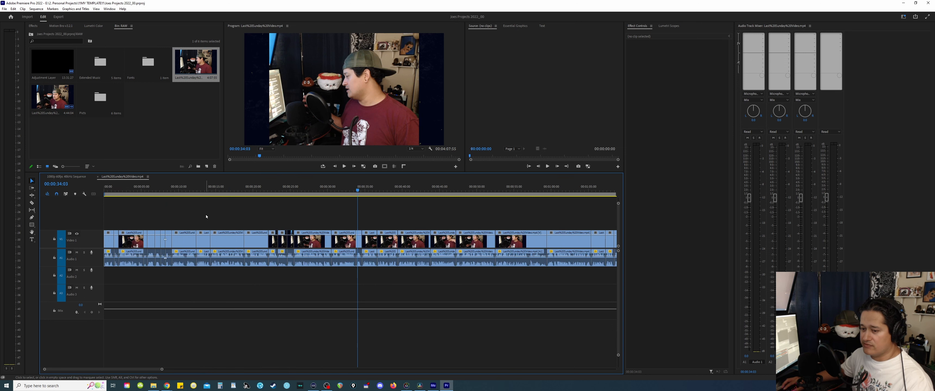
- Delete the video and audio clip near 00:00:31, leaving a gap in the sequence, and undo the deletion
drag(359, 190, 275, 190)
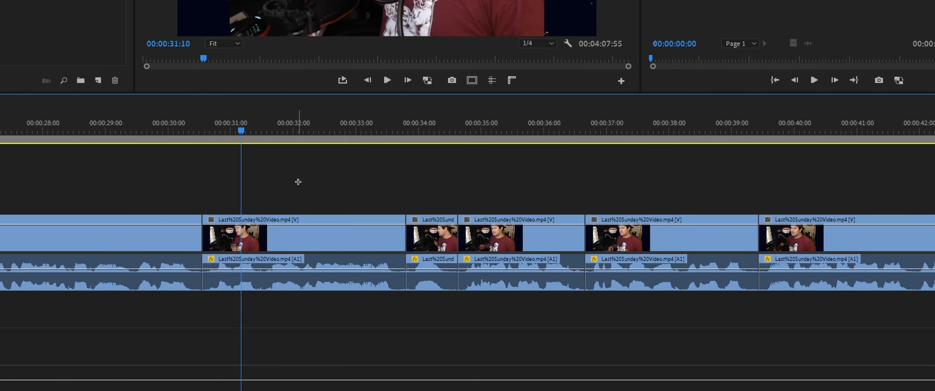
drag(298, 182, 251, 316)
key(Delete)
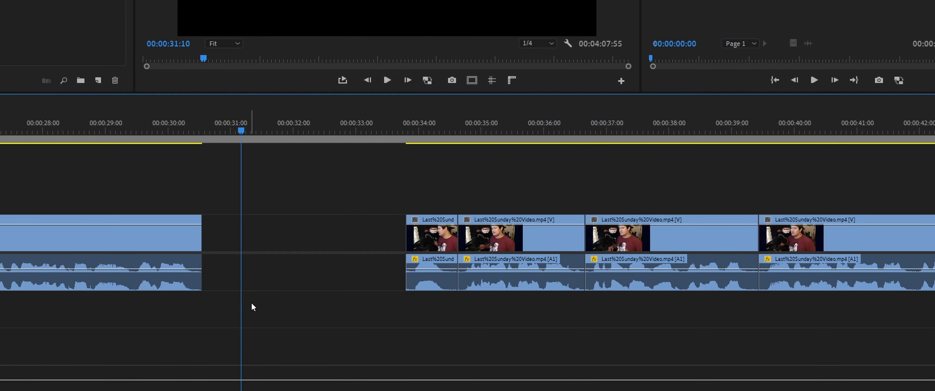
key(ctrl+z)
- Ripple delete the box-selected clip near 00:00:31 to close up the sequence, and undo the ripple delete
drag(318, 163, 260, 343)
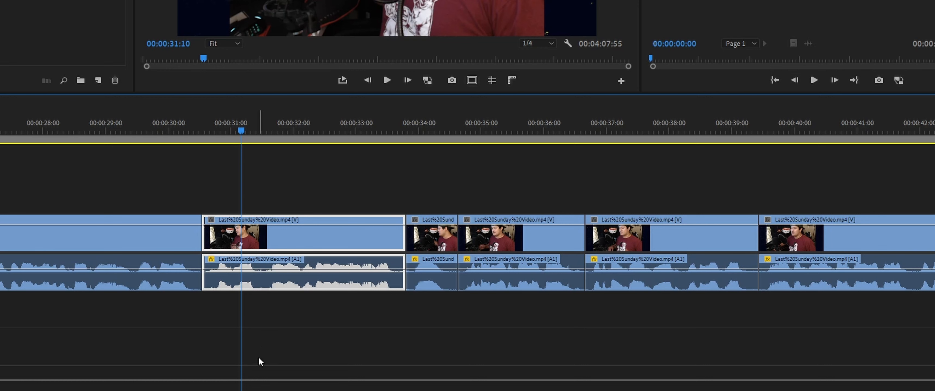
key(shift+Delete)
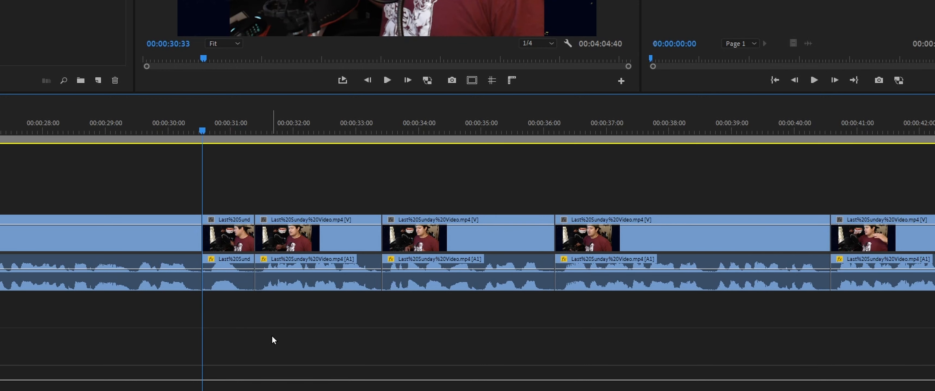
key(ctrl+z)
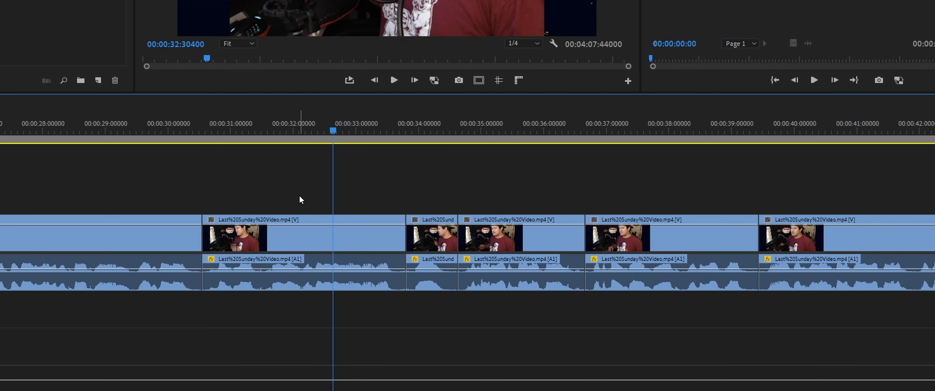
- Select the video and audio clip at the playhead near 00:00:32 and ripple delete it
key(d)
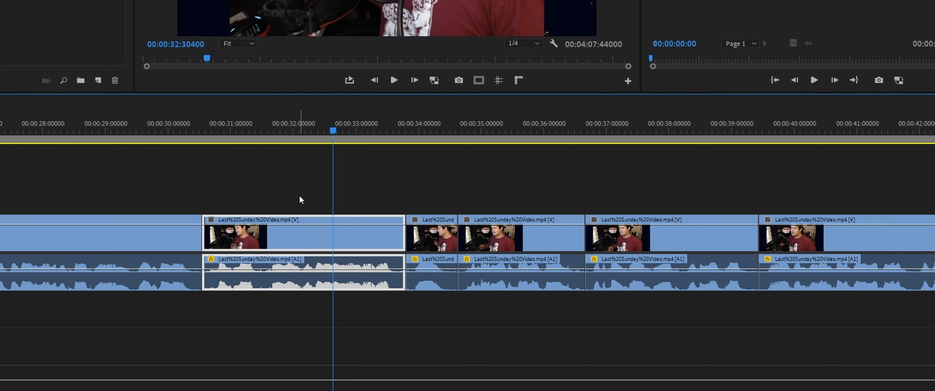
key(shift+Delete)
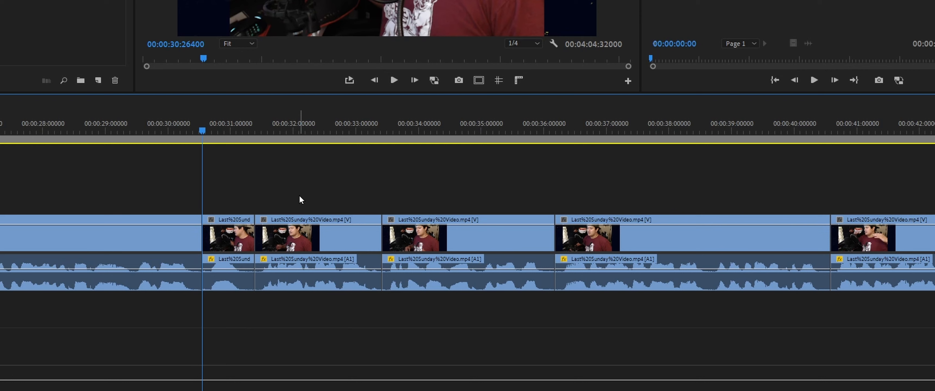
- Check the Select Clip at Playhead assignment in the keyboard shortcuts, close them and switch to DaVinci Resolve
key(ctrl+alt+k)
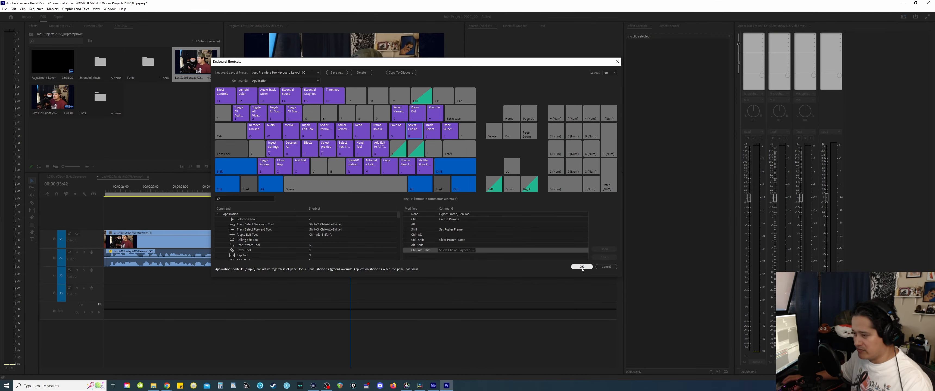
click(582, 267)
click(419, 386)
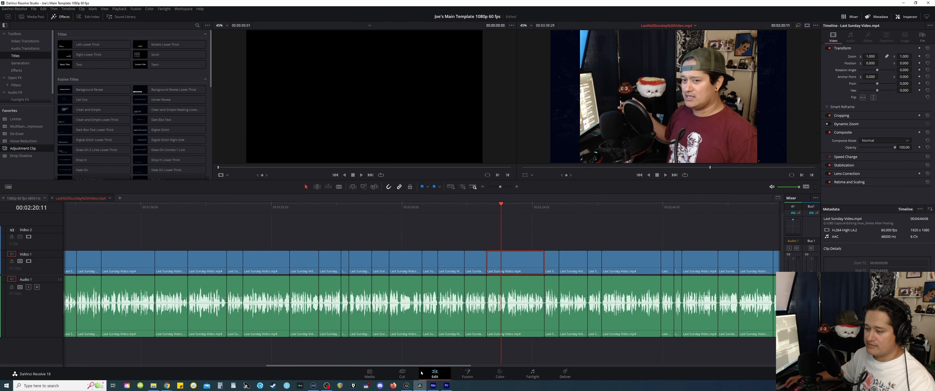
- Delete the video and audio clip at the playhead near 00:02:20, leaving a gap, and undo the deletion
click(507, 222)
click(517, 291)
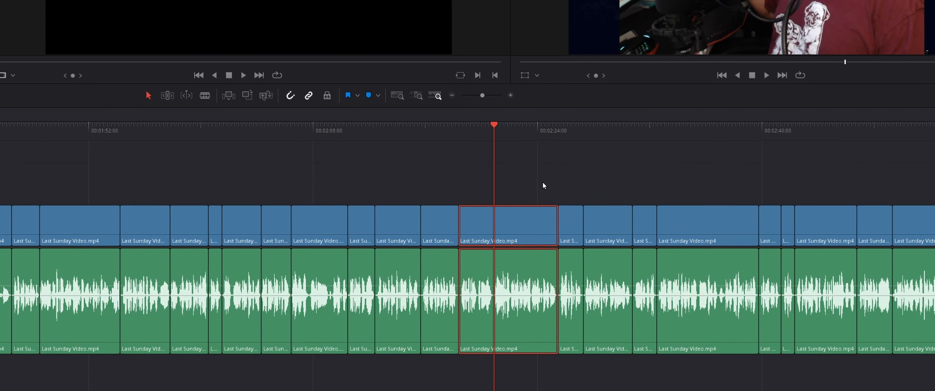
key(Delete)
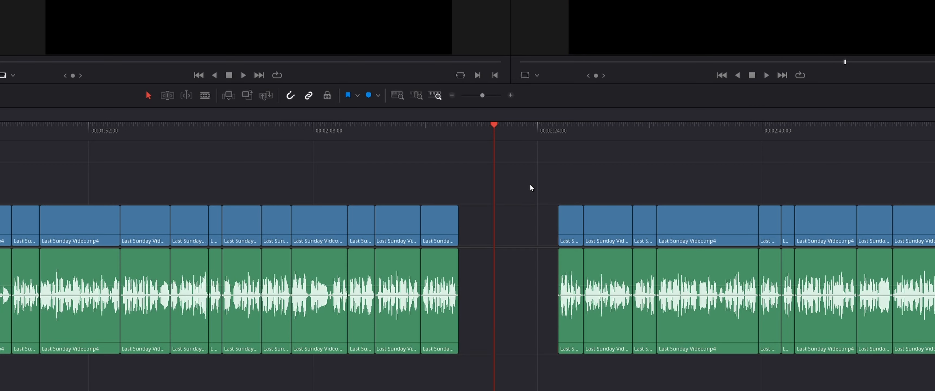
key(ctrl+z)
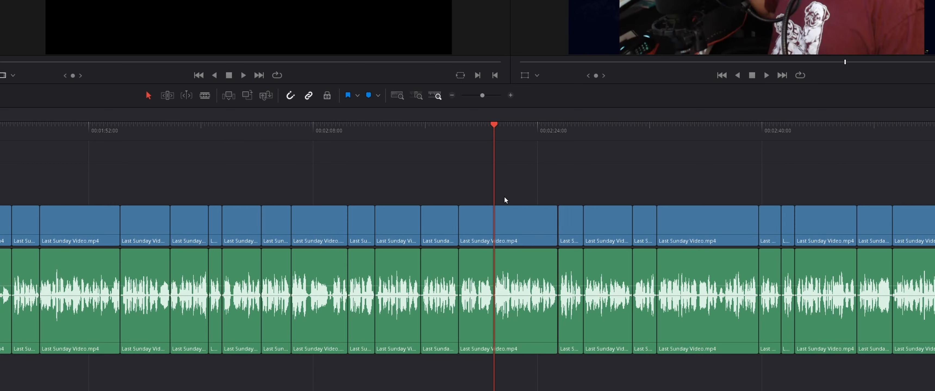
- Search the keyboard customization for "select" to examine the available selection commands, and close it
key(ctrl+alt+k)
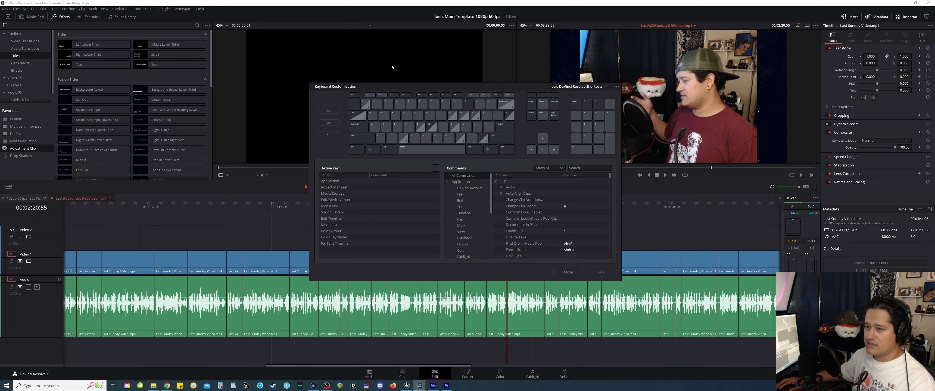
click(587, 167)
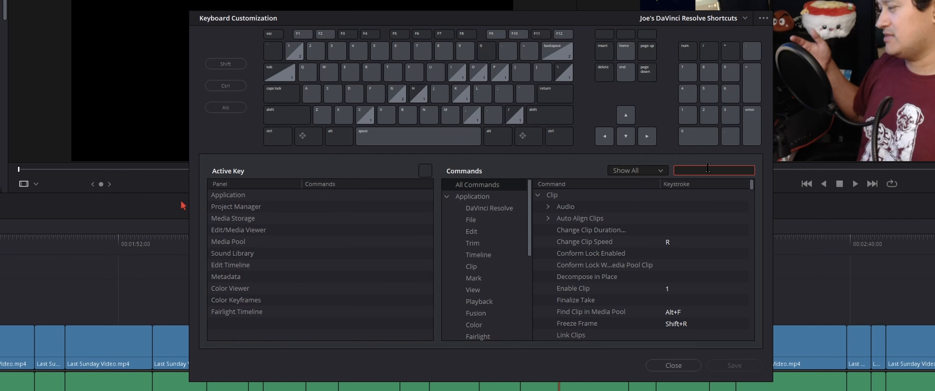
text(select)
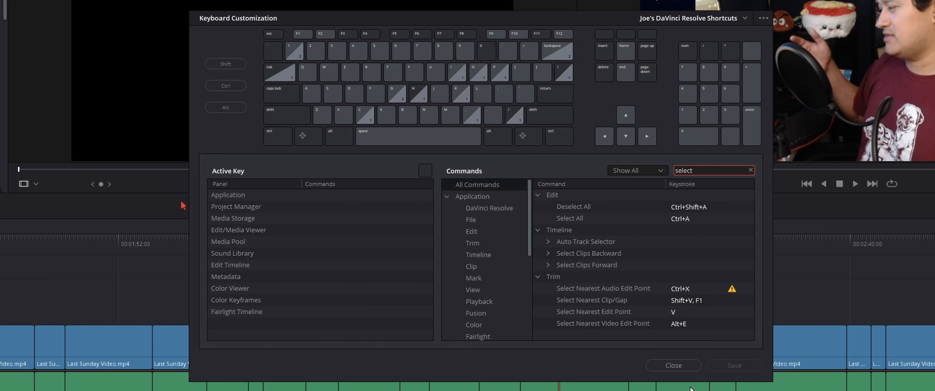
click(674, 366)
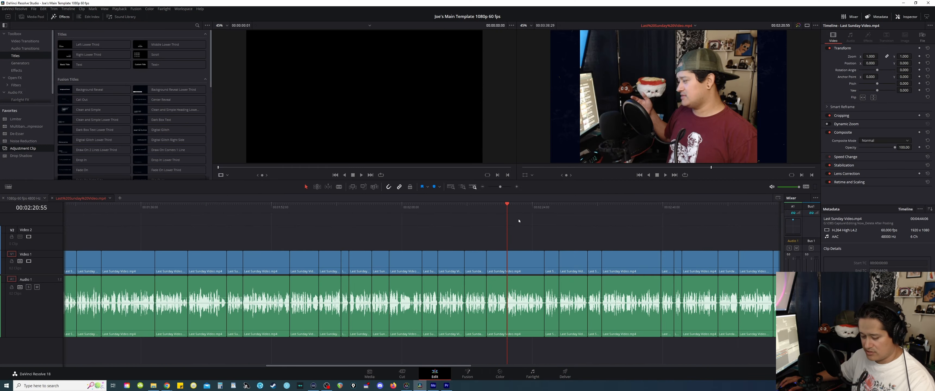
- Try Select Nearest Clip/Gap at the playhead, compare it with box-selecting both video and audio, and clear the selection
key(shift+v)
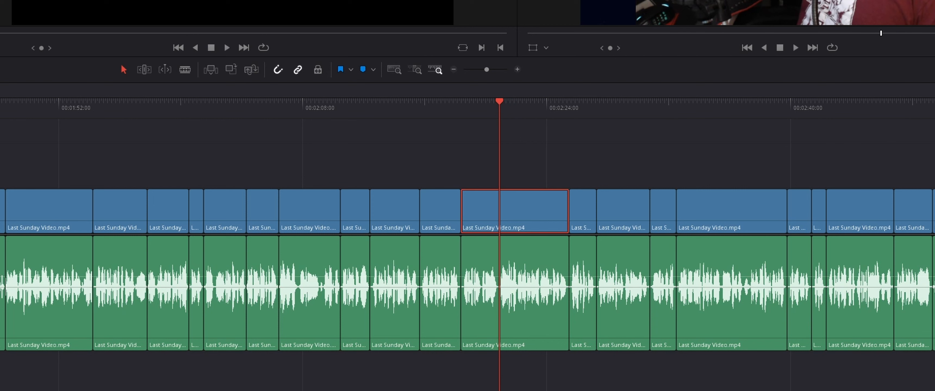
click(530, 177)
drag(534, 143, 537, 388)
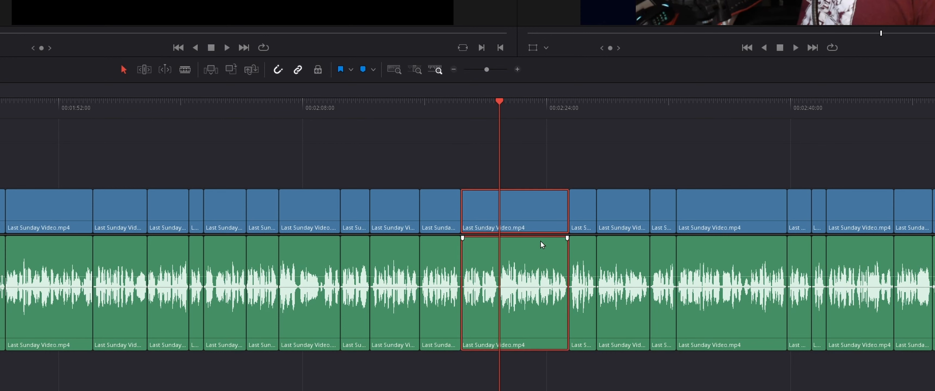
click(532, 141)
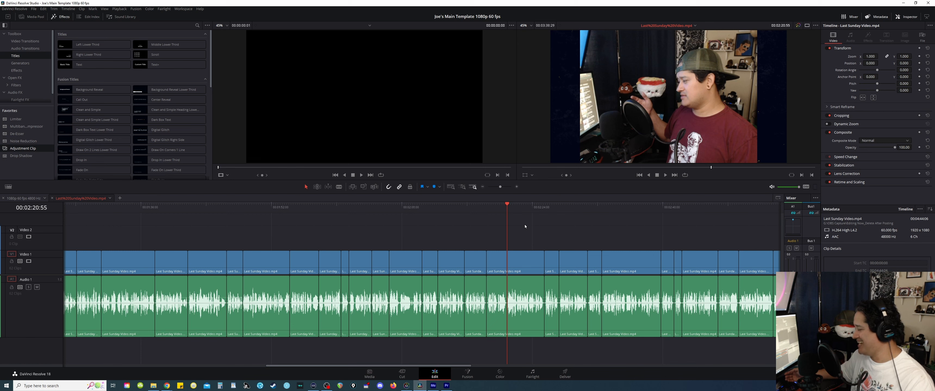
- Search the keyboard customization for "select" and inspect the keystrokes assigned to Select Nearest Clip/Gap
key(ctrl+alt+k)
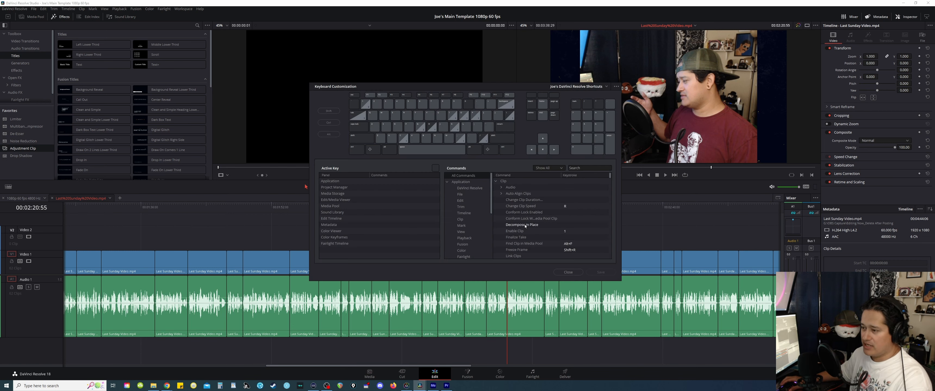
click(584, 168)
text(select)
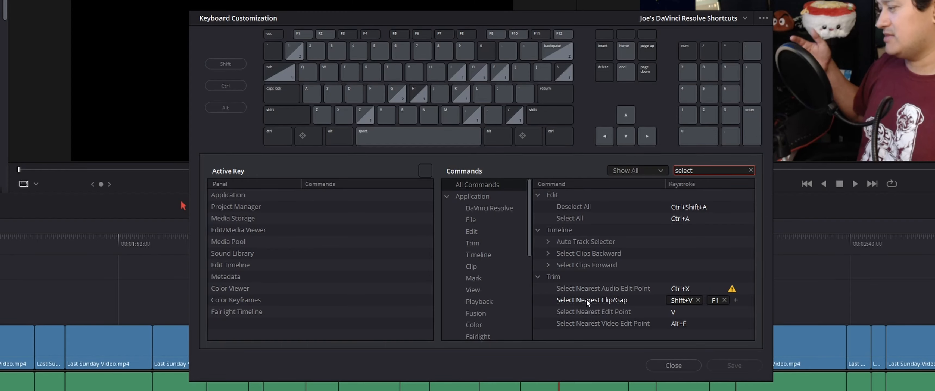
click(712, 305)
click(725, 301)
- Clear the shortcut search and examine which commands are assigned to the Backspace key
click(751, 170)
click(554, 50)
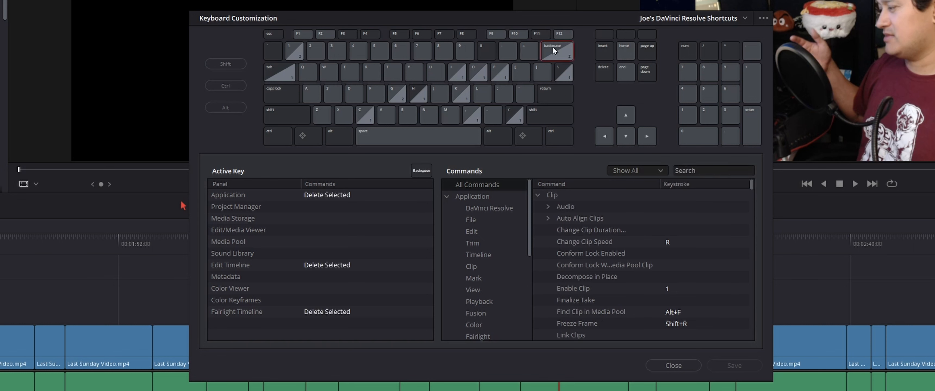
click(327, 195)
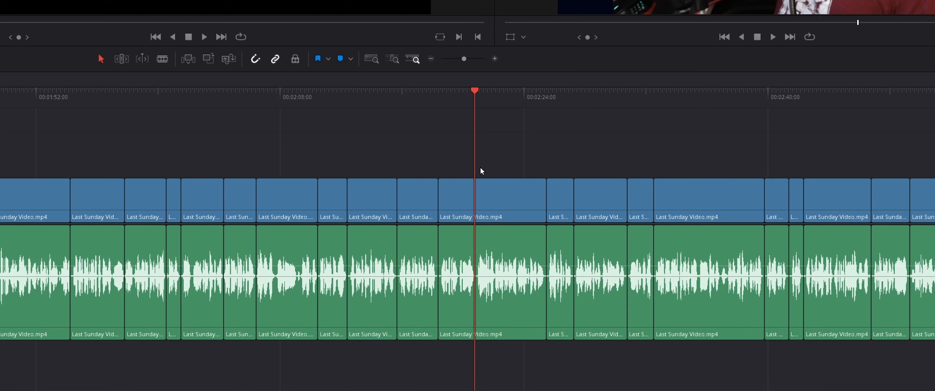
- Remove the clip near 00:02:20 by deleting its video, its audio and the remaining gap one after another
click(485, 190)
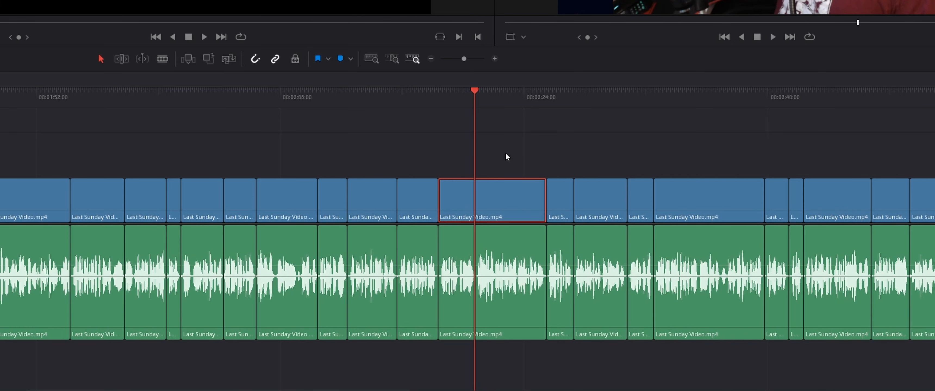
key(Delete)
key(shift+v)
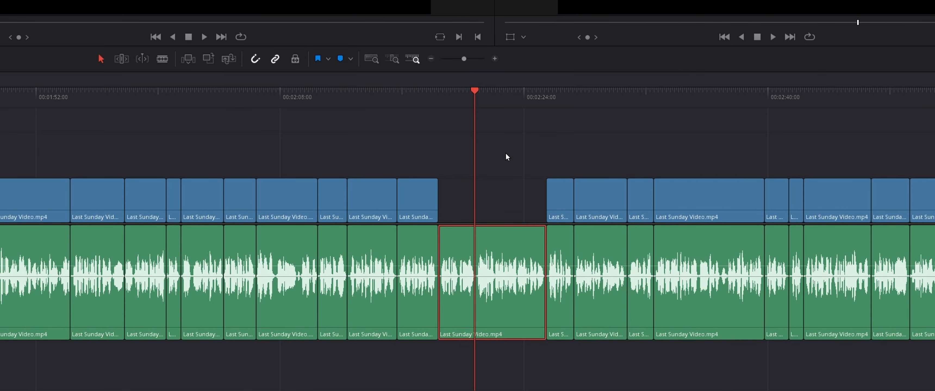
key(Delete)
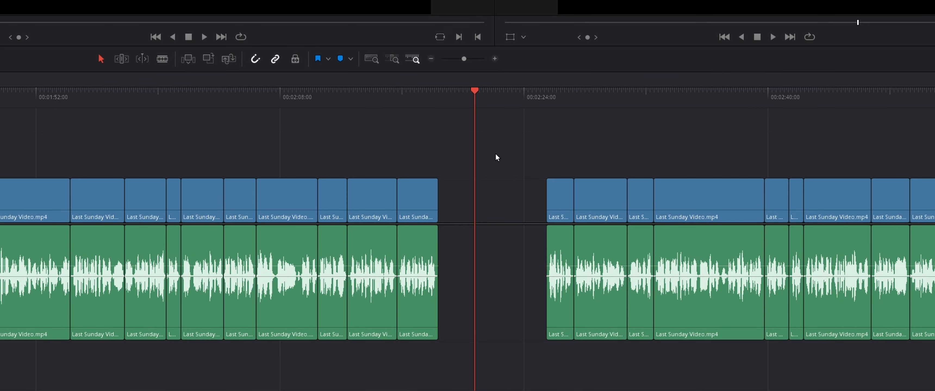
key(shift+v)
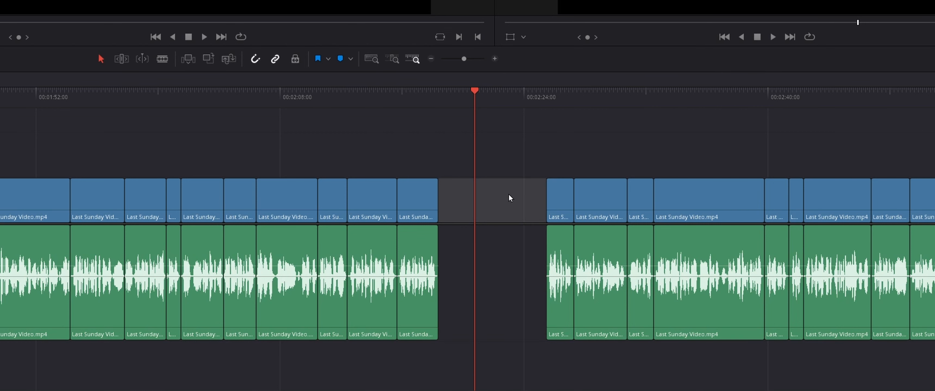
key(Delete)
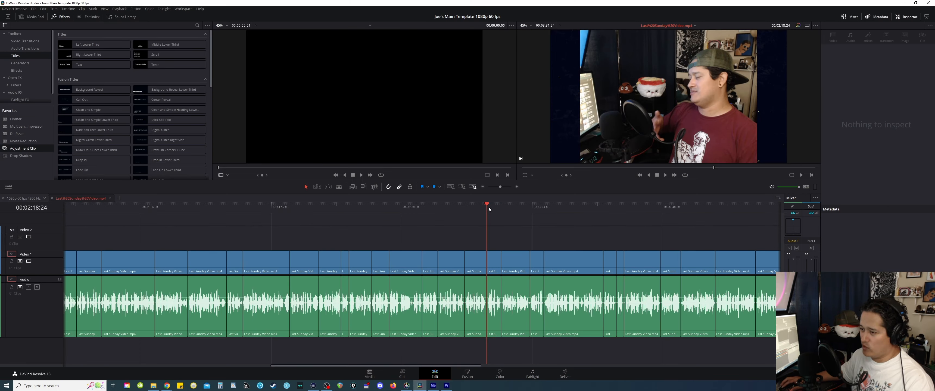
- Move the playhead to the clip near 00:02:22, remove its video and audio, and close the gap
drag(490, 209, 519, 210)
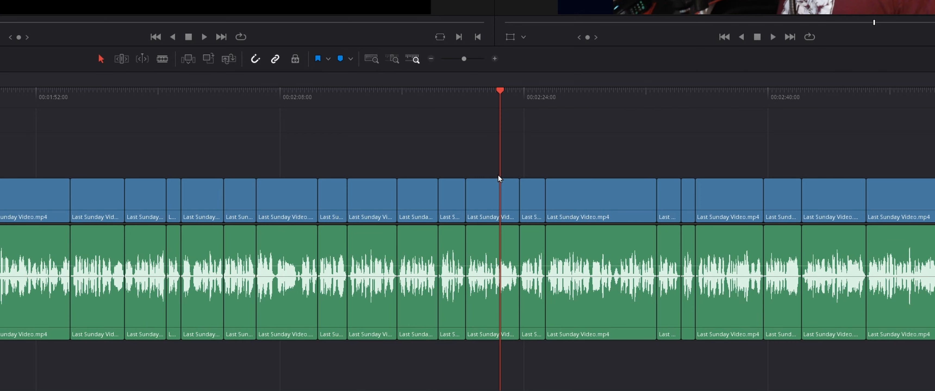
key(BackSpace)
key(BackSpace)
key(BackSpace)
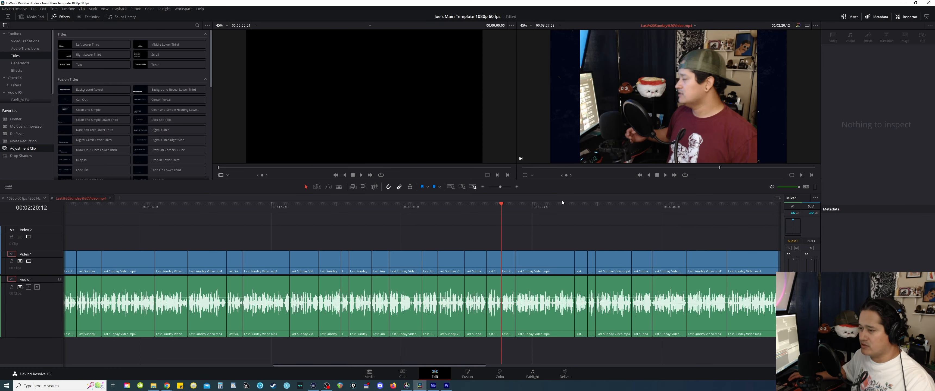
- Box-select the short clip's video and audio near 00:02:30 and ripple delete them
click(528, 213)
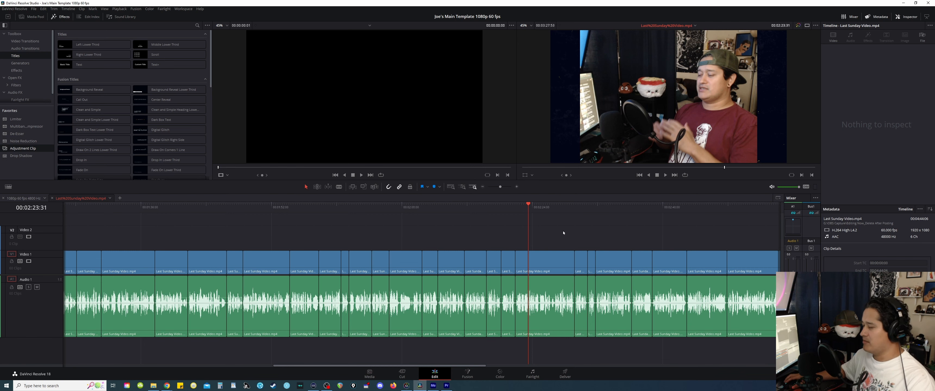
click(583, 202)
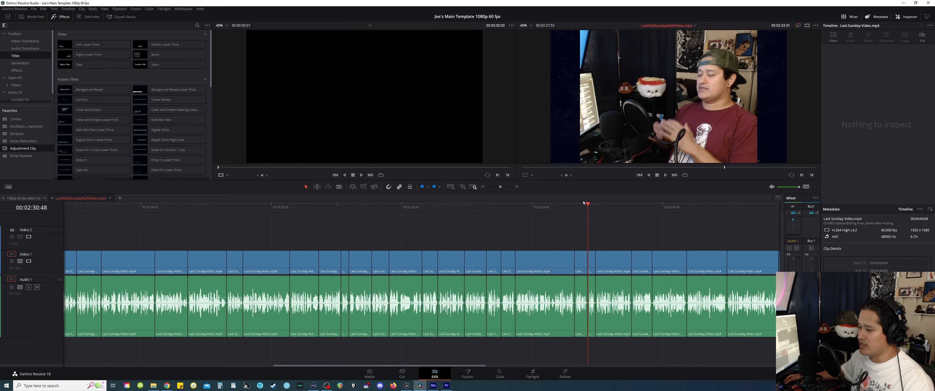
scroll(562, 236, up, 3)
drag(404, 206, 399, 224)
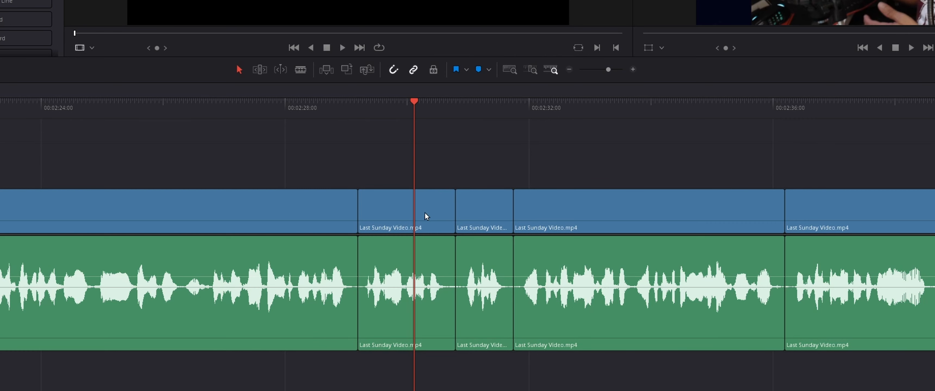
drag(387, 138, 401, 382)
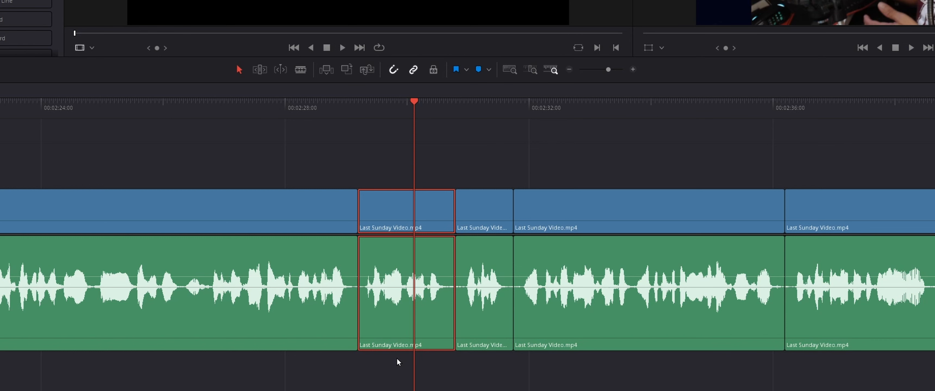
key(Delete)
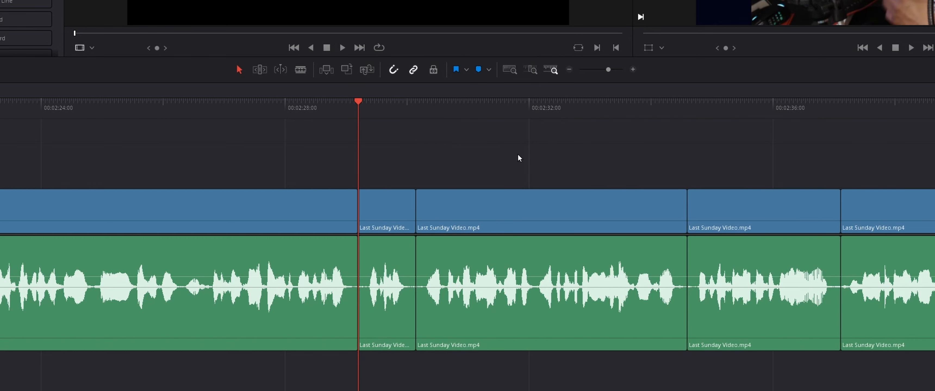
- Ripple delete the short clip near 00:02:29 and the clip starting at 00:02:33:39
key(Delete)
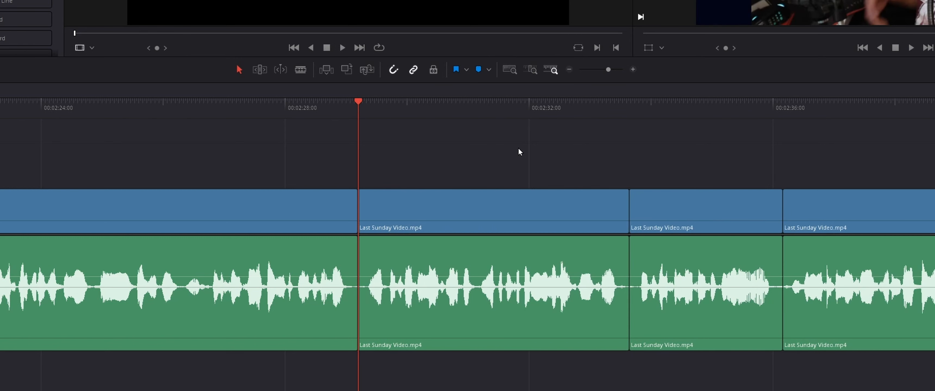
key(Down)
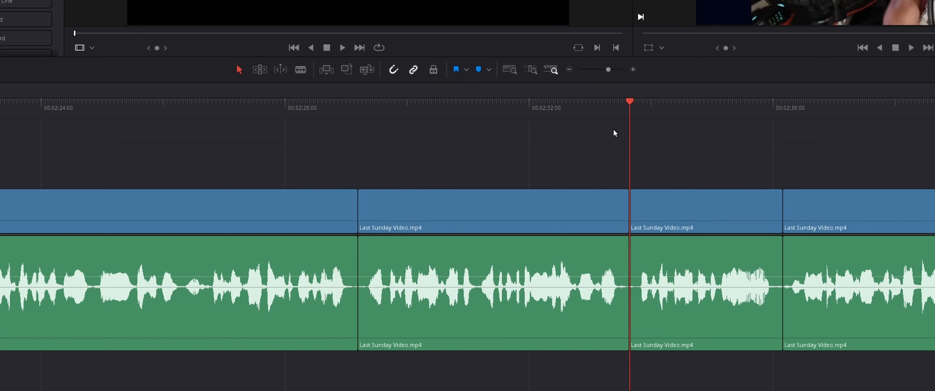
key(Delete)
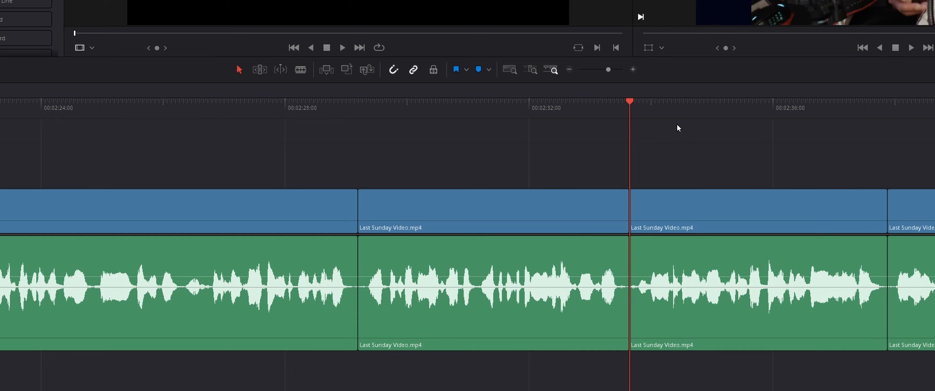
- Box-select the video and audio of the clip now starting at the playhead and ripple delete them
key(ctrl+minus)
drag(574, 127, 496, 367)
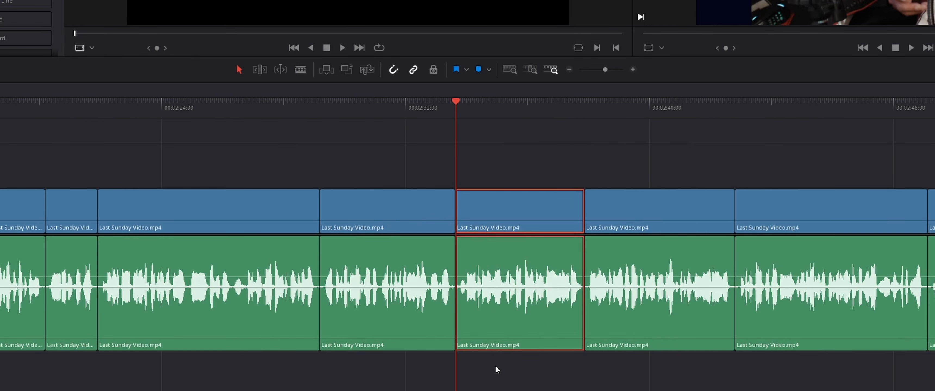
key(Delete)
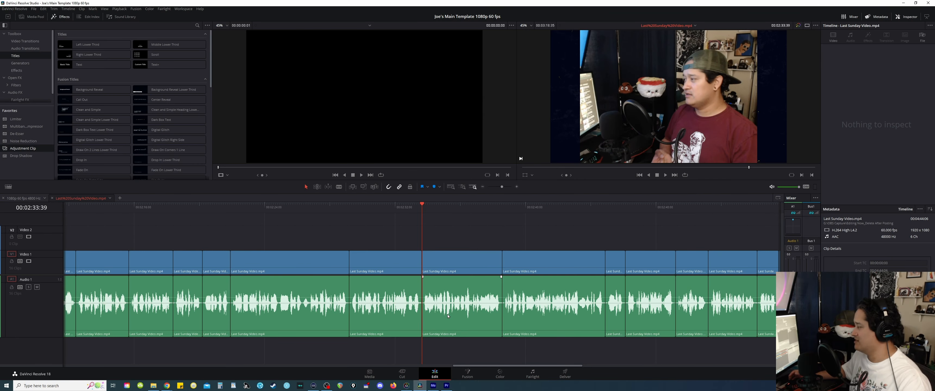
- Move the playhead to the edit point at 00:02:44:54 and ripple delete the short clip that starts there
key(ctrl+minus)
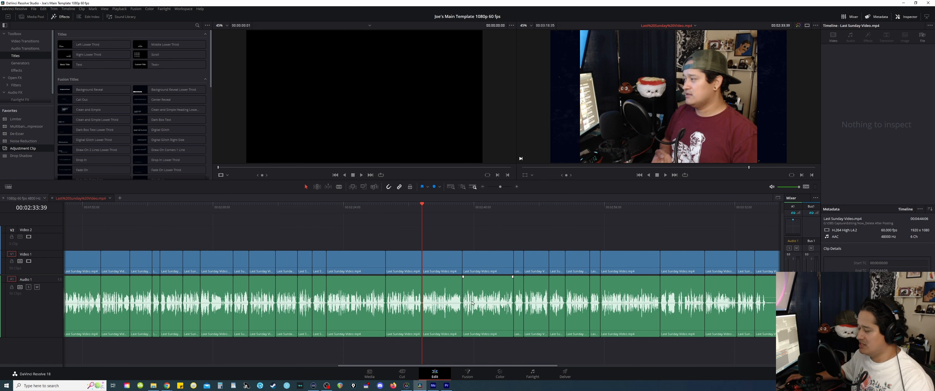
key(ctrl+equal)
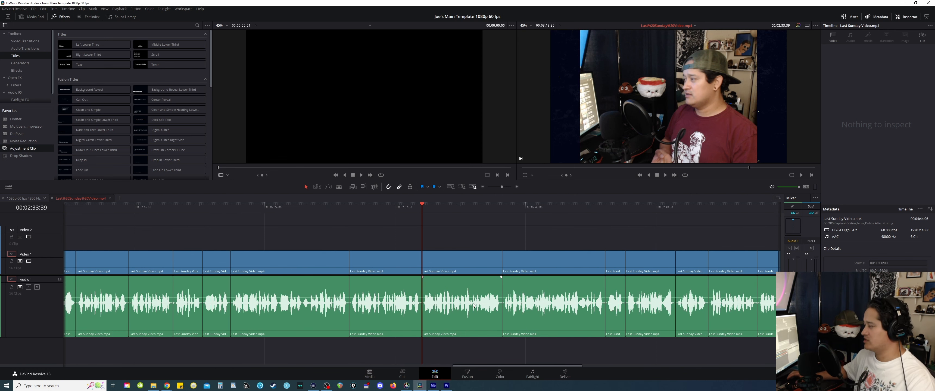
key(Down)
key(Down)
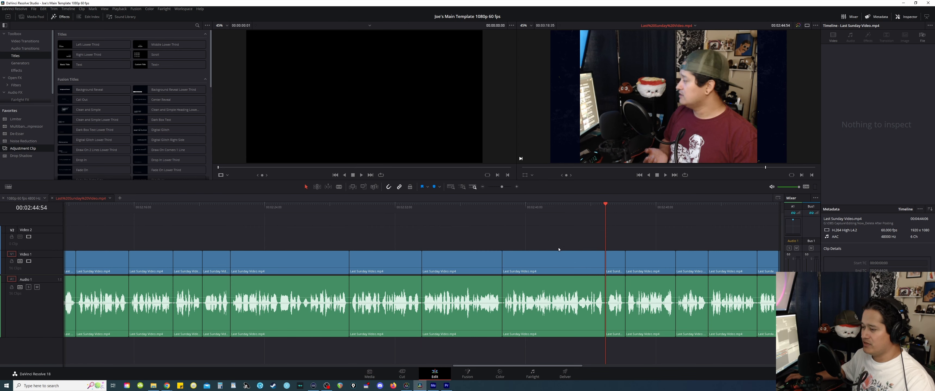
key(ctrl+equal)
key(Delete)
- Move the playhead to 00:02:47:59, remove the clip starting there with its gap closed, and save the project
key(Down)
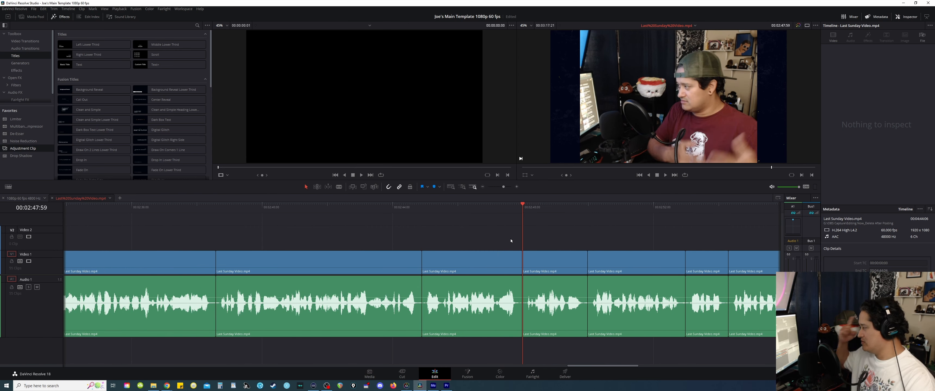
key(shift+v)
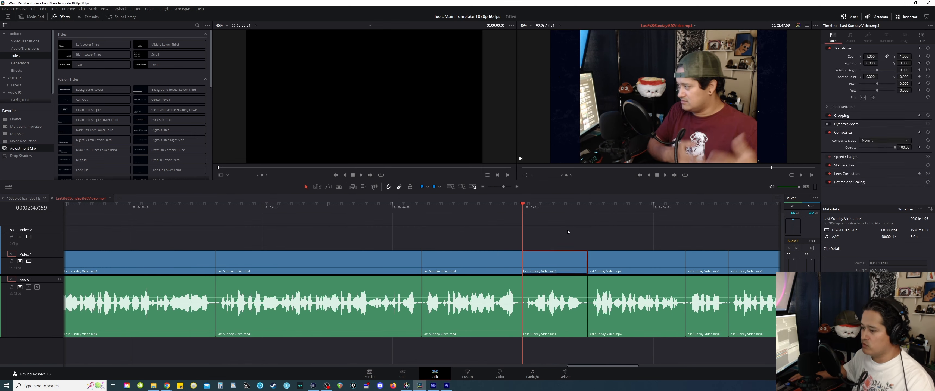
key(Delete)
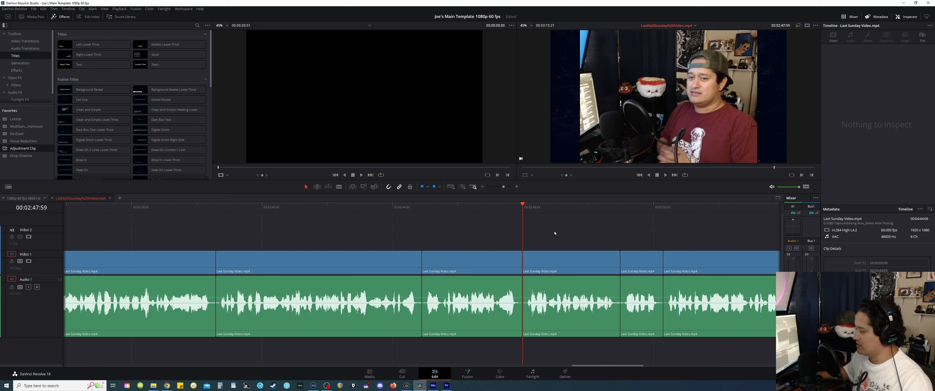
key(ctrl+s)
- Examine in the keyboard customization which commands are assigned to the F1 and F2 keys
key(ctrl+alt+k)
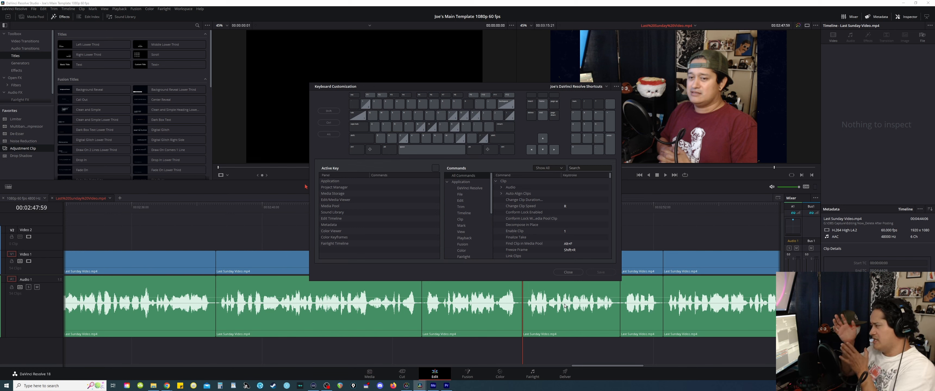
click(367, 96)
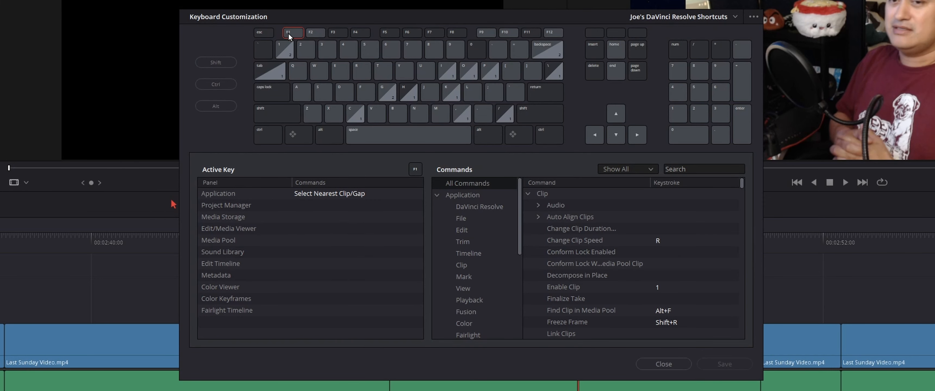
click(319, 194)
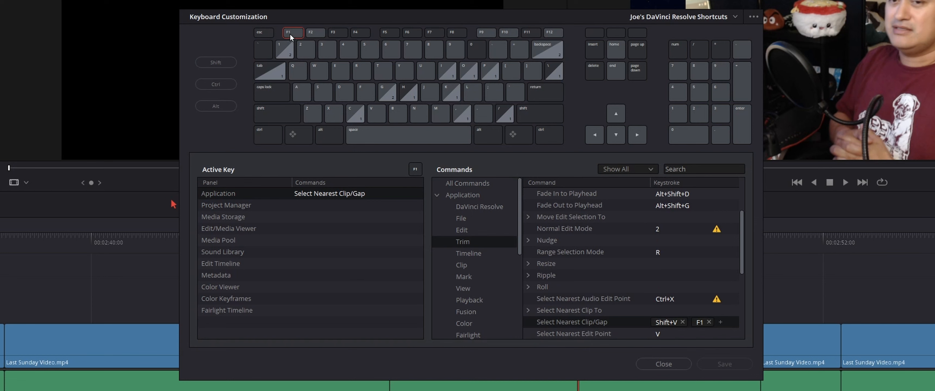
click(315, 33)
click(326, 194)
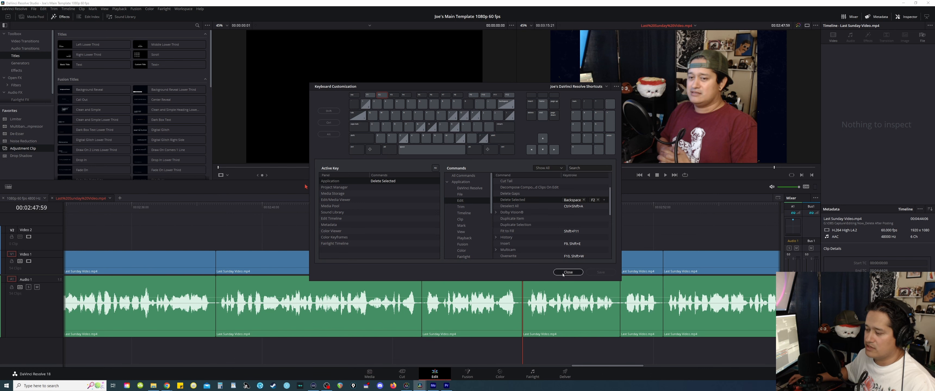
click(563, 273)
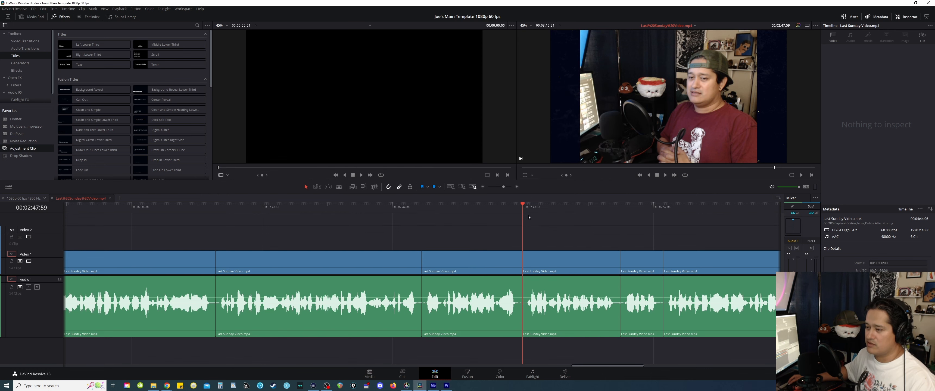
- Place the playhead at 00:02:51:25, delete the short clip under it, close the gap and save the project
click(632, 209)
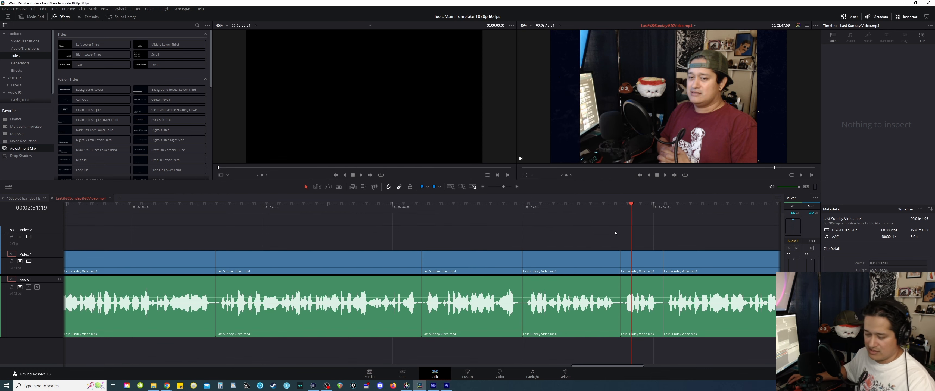
mouse_move(632, 209)
mouse_down()
mouse_move(578, 209)
mouse_move(635, 210)
mouse_up()
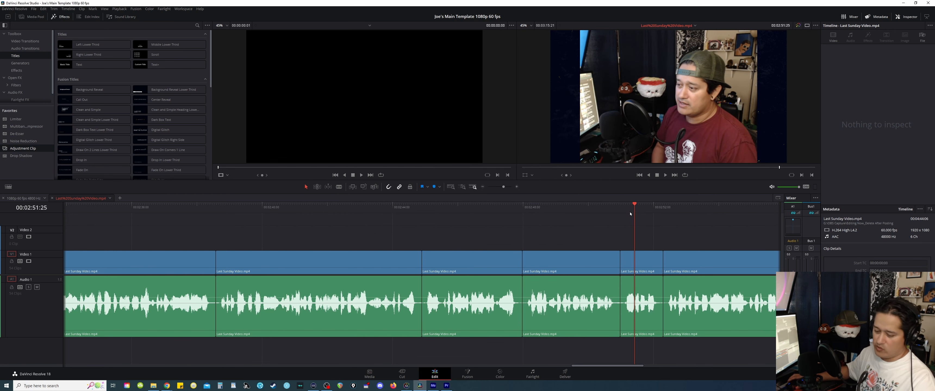
key(shift+v)
key(BackSpace)
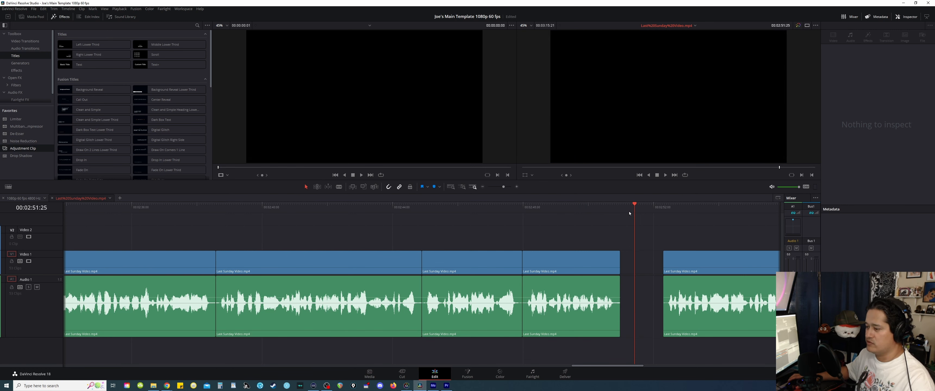
key(BackSpace)
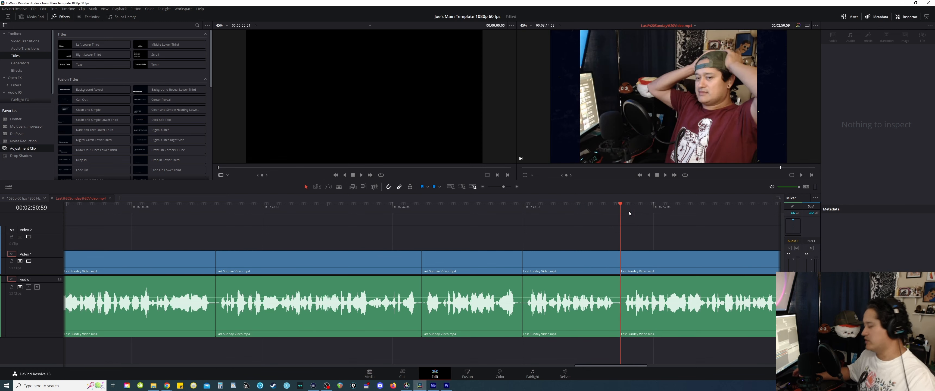
key(ctrl+s)
- Box-select the video and audio of the clip starting at 00:02:58:18, ripple delete them and save the project
key(ctrl+minus)
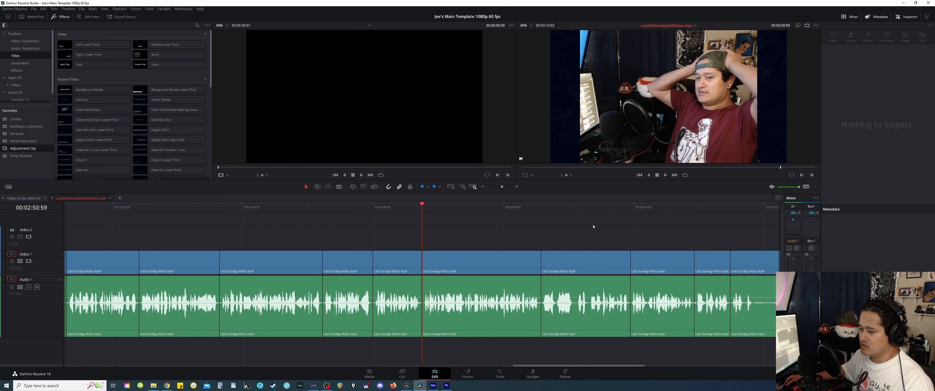
drag(593, 225, 558, 347)
key(Delete)
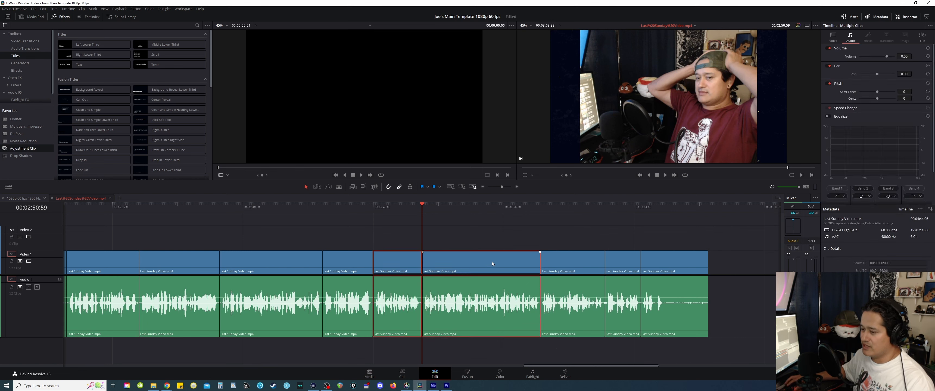
key(ctrl+s)
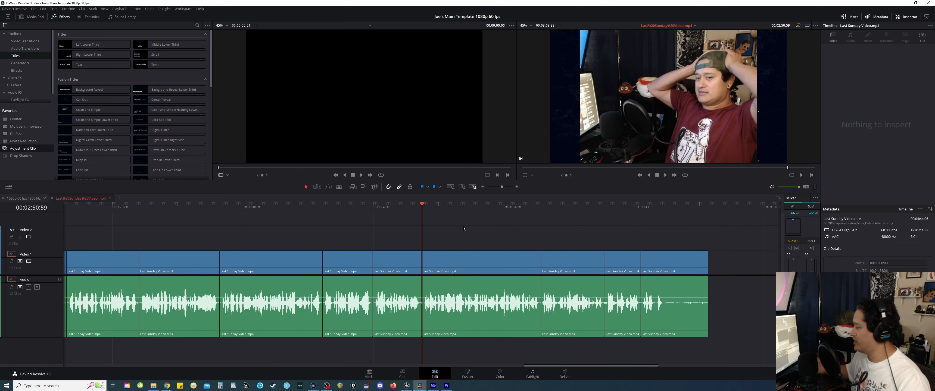
- Move the playhead to 00:02:58:18, remove all video and audio clips from there to the timeline's end, and save
key(Down)
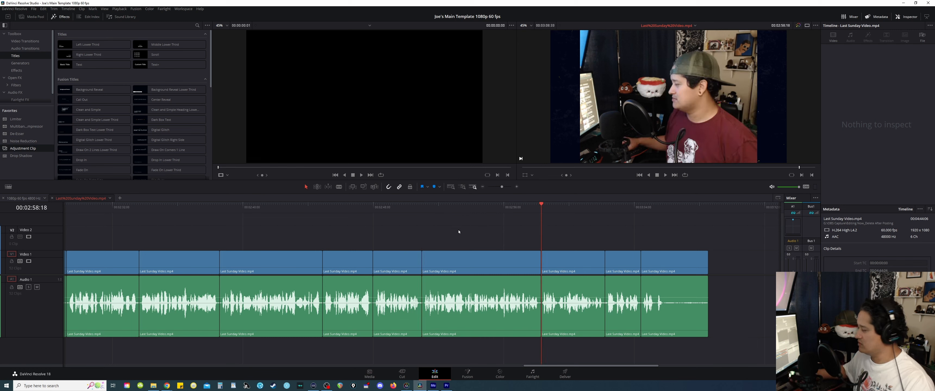
key(shift+v)
key(Delete)
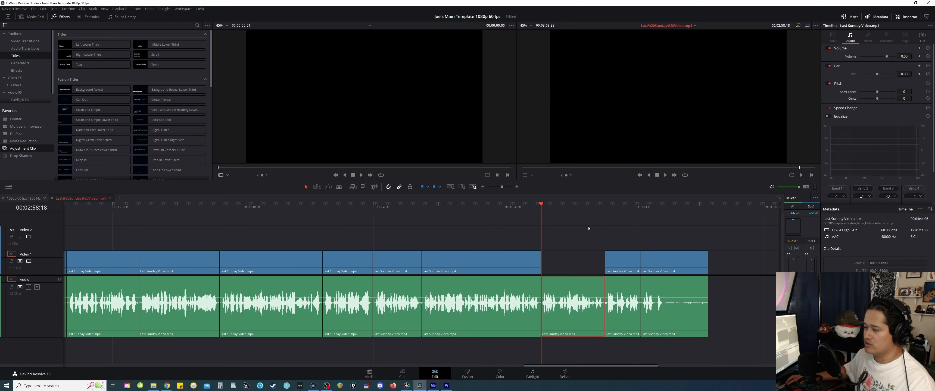
key(shift+v)
key(Delete)
key(shift+v)
key(Delete)
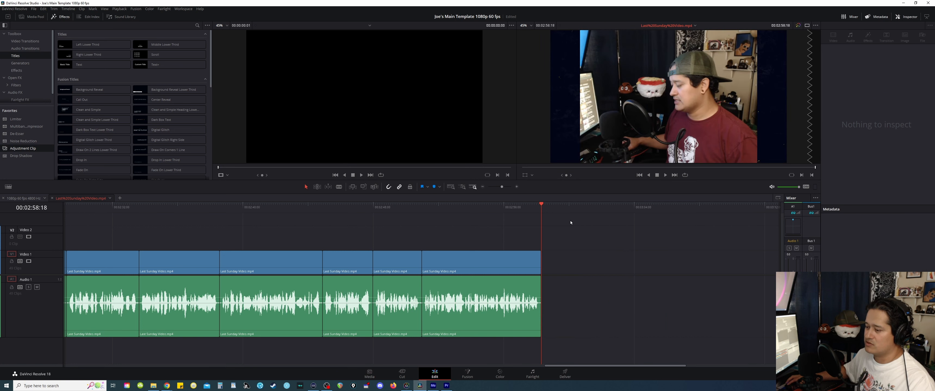
key(ctrl+s)
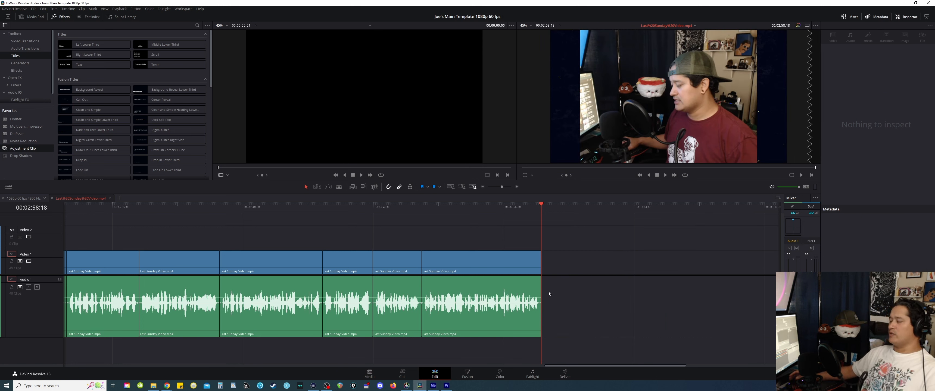